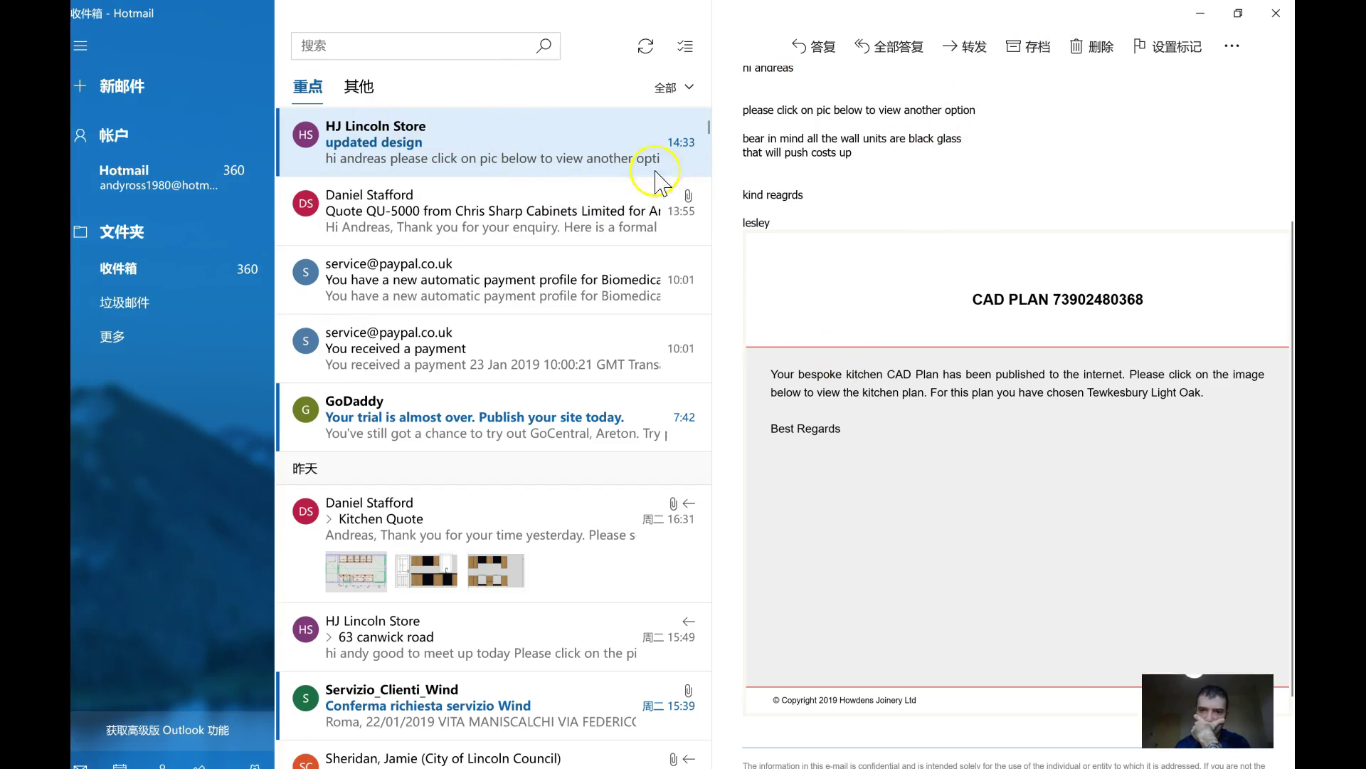
- Open the CAD PLAN image from the HJ Lincoln Store email in Edge
click(1034, 594)
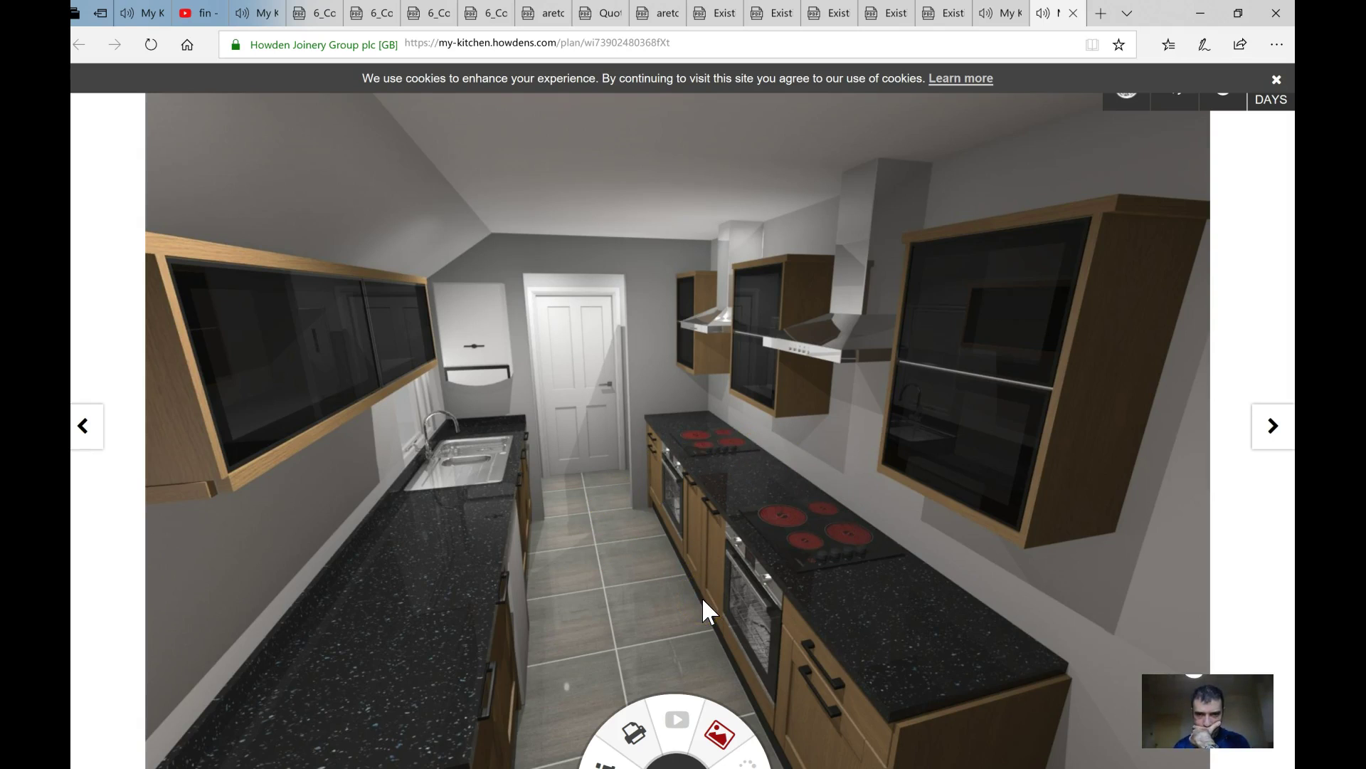
- Advance to the render of the hob wall with two hobs, ovens and wall units
click(1275, 446)
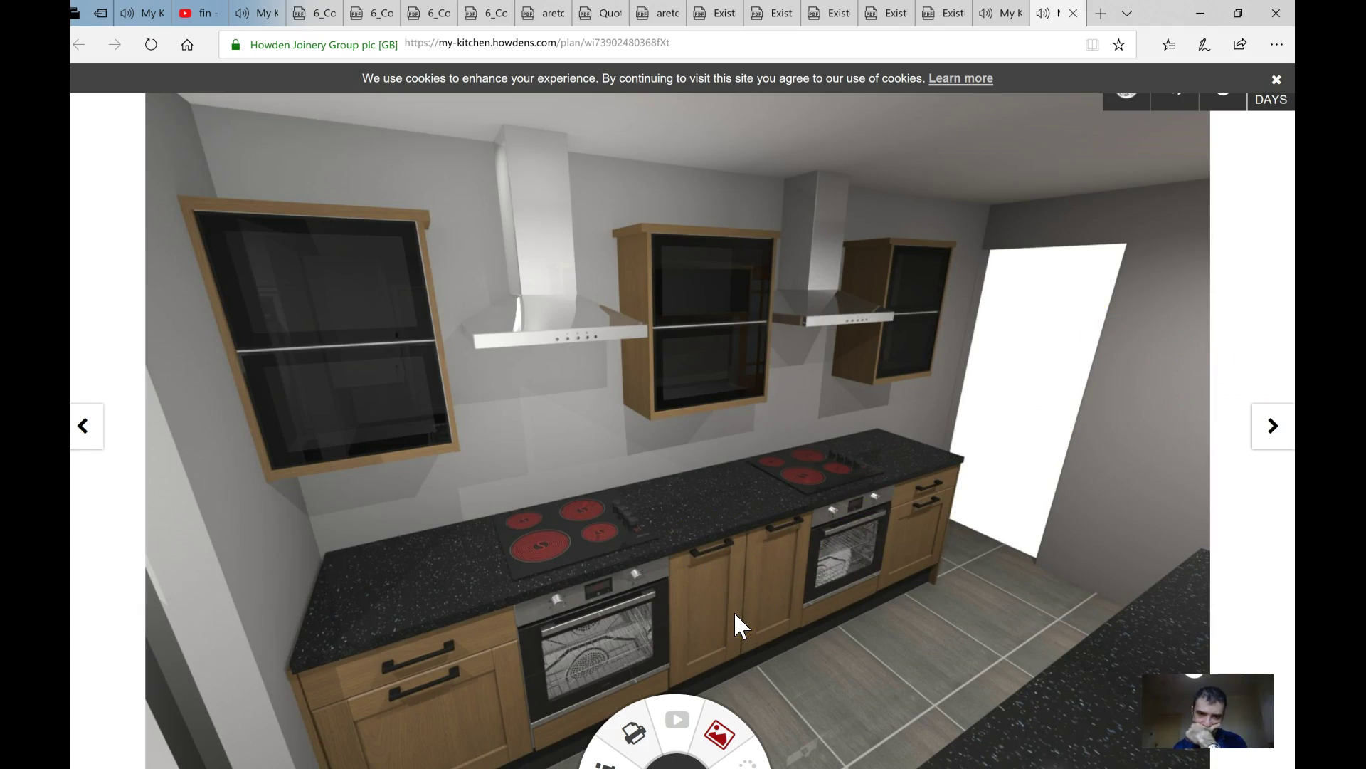
- Cycle past the glazed door and hallway renders to the galley overview
click(1277, 435)
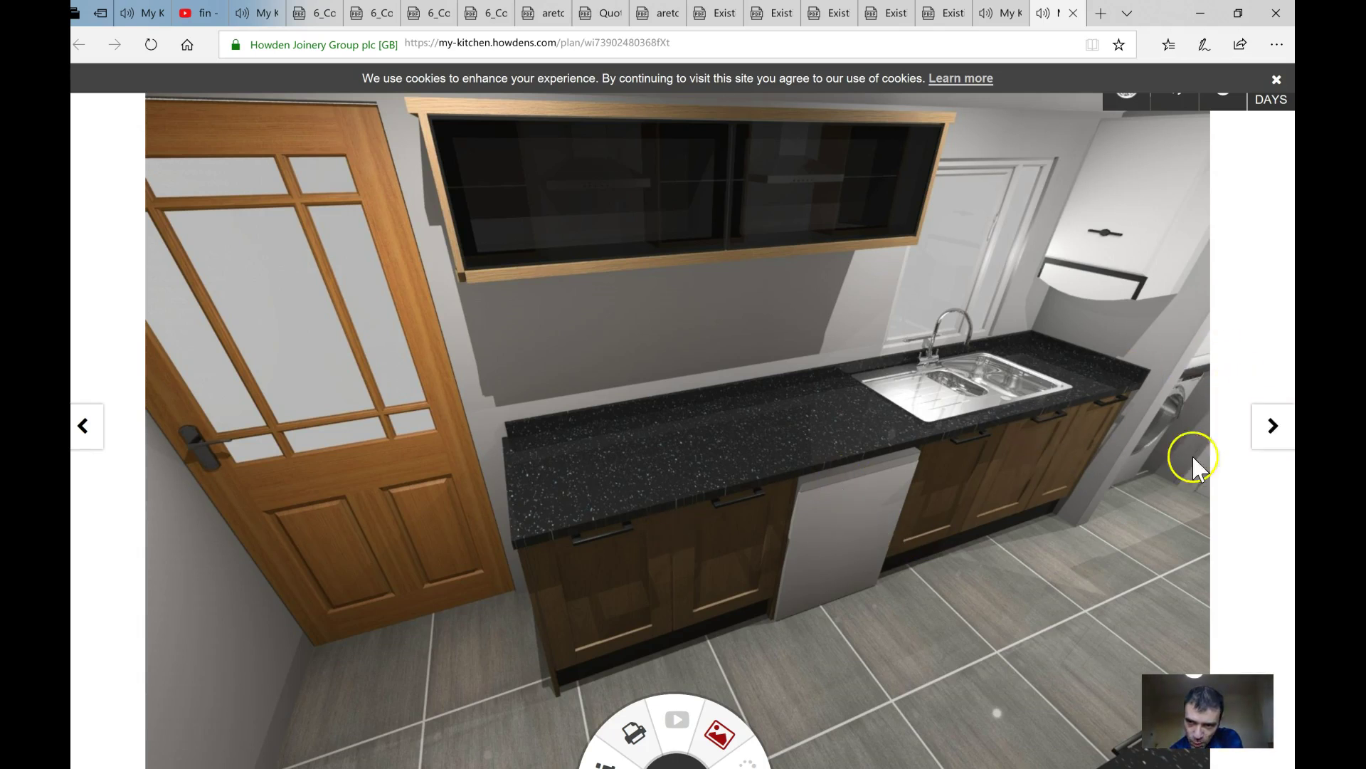
click(1262, 440)
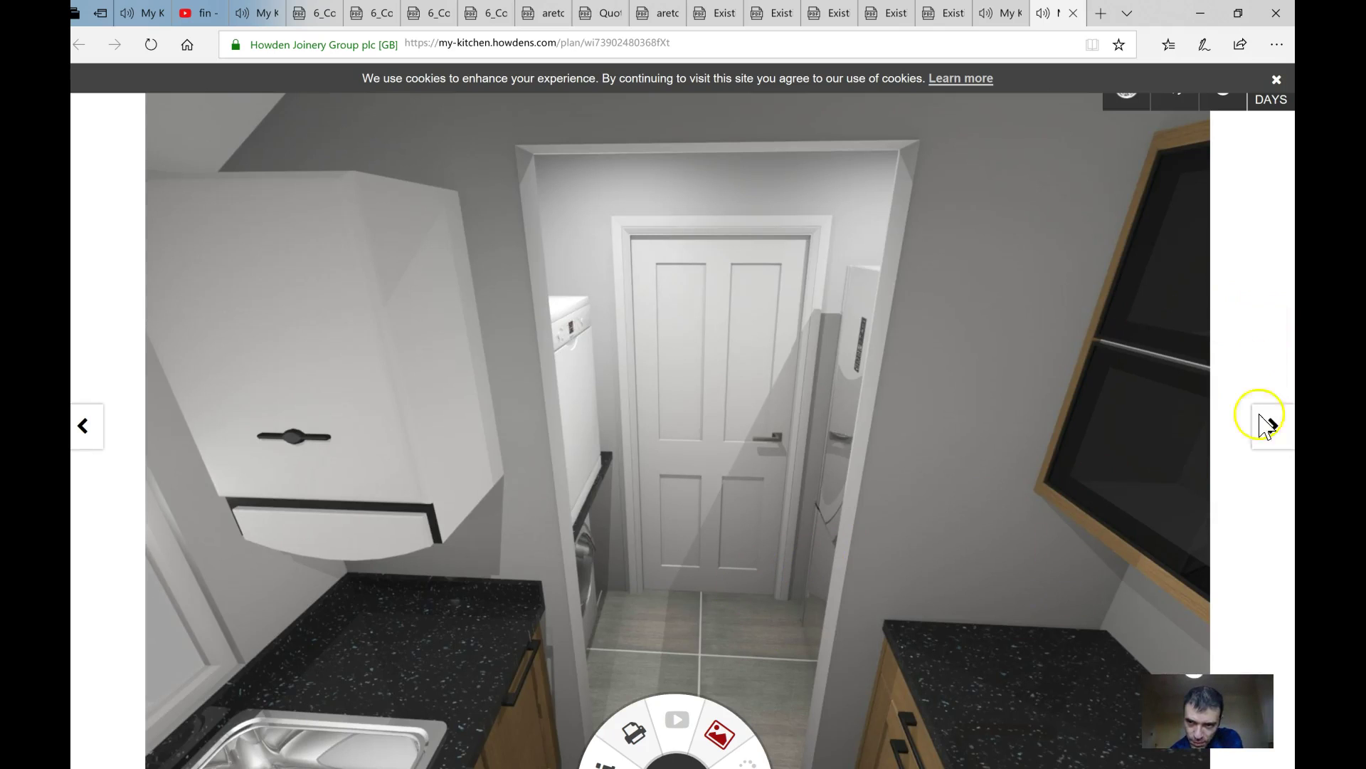
click(1264, 449)
click(1262, 451)
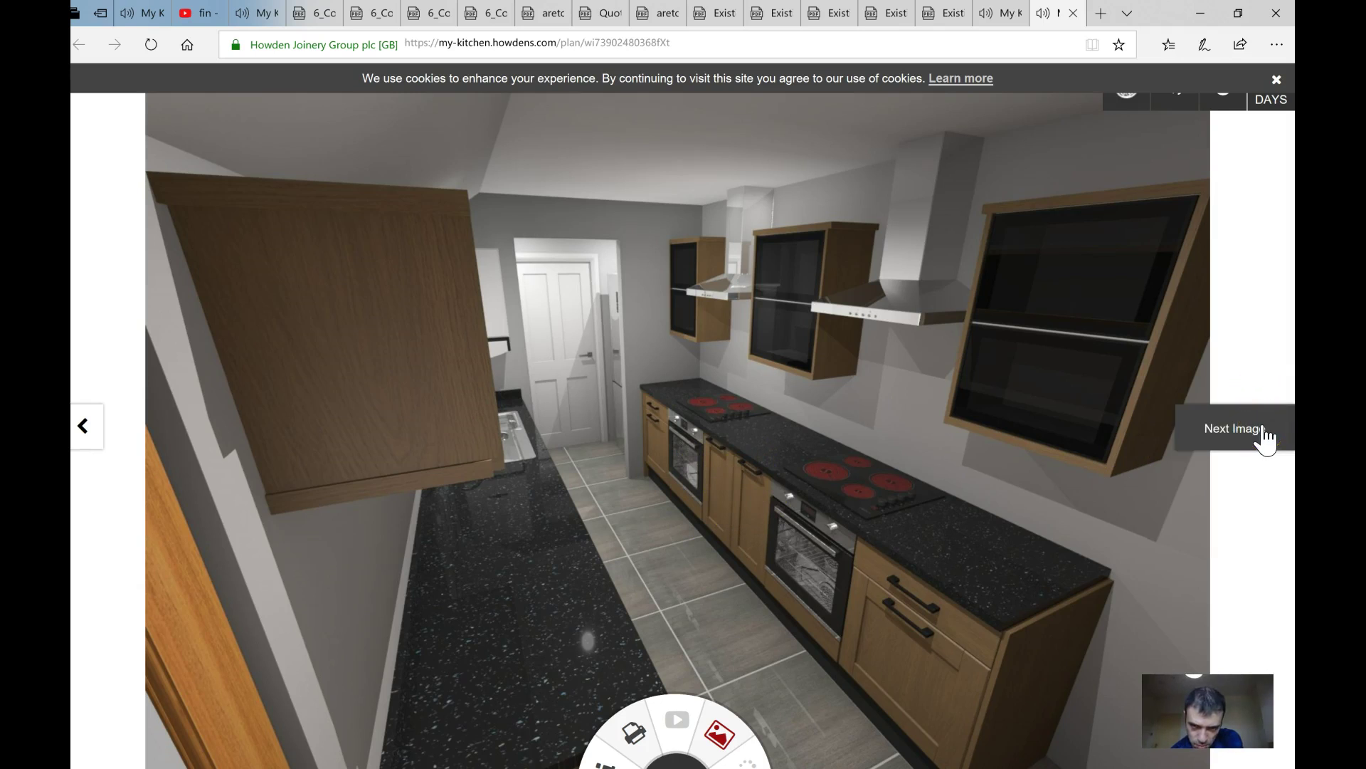
- Advance past the galley and hob wall renders to the glazed door and sink view
click(885, 620)
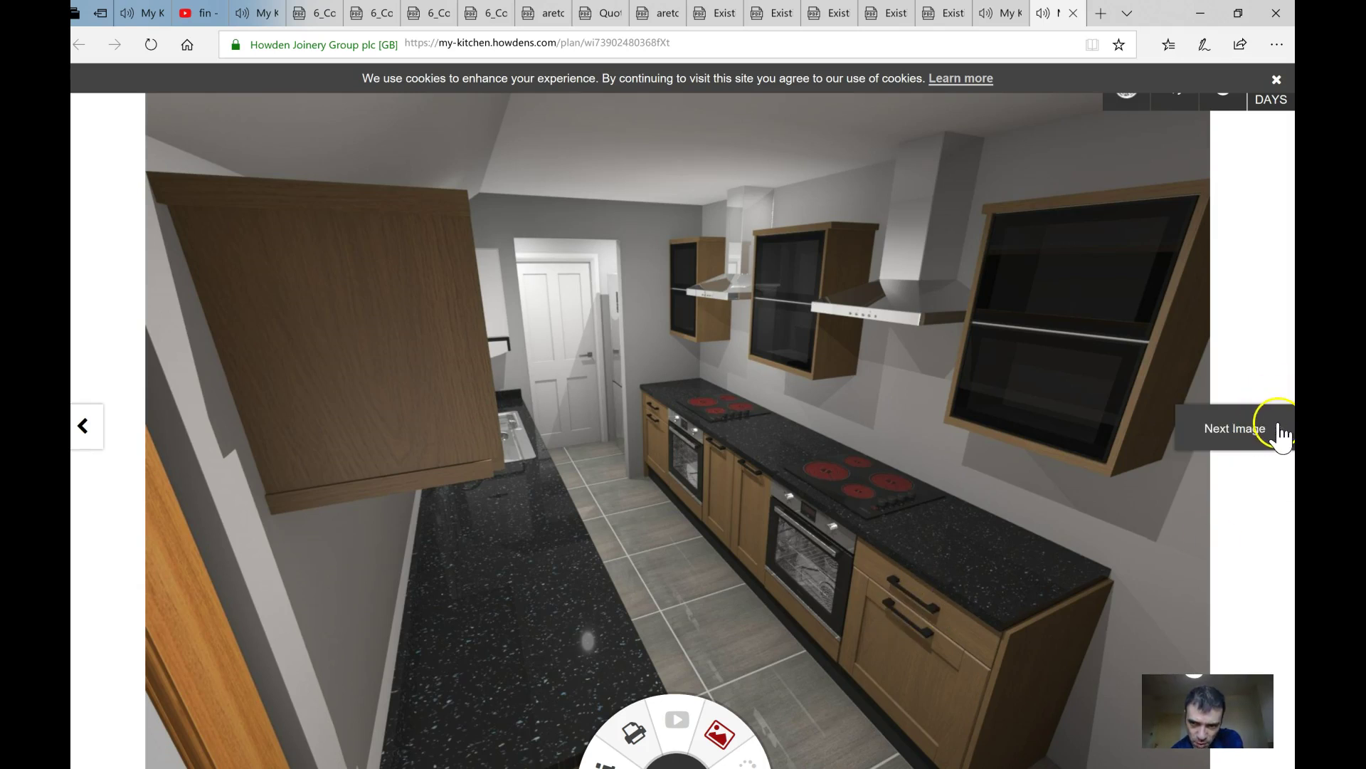
click(1245, 432)
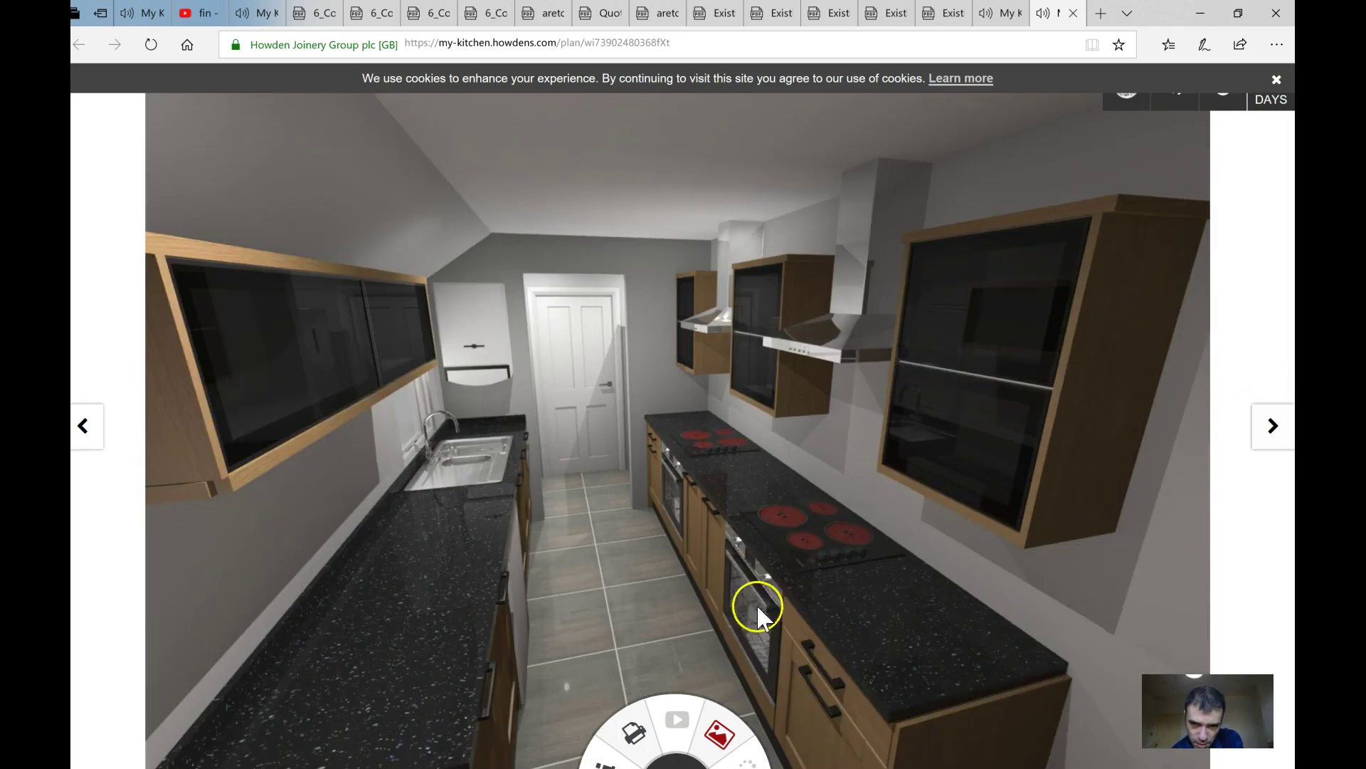
click(1261, 437)
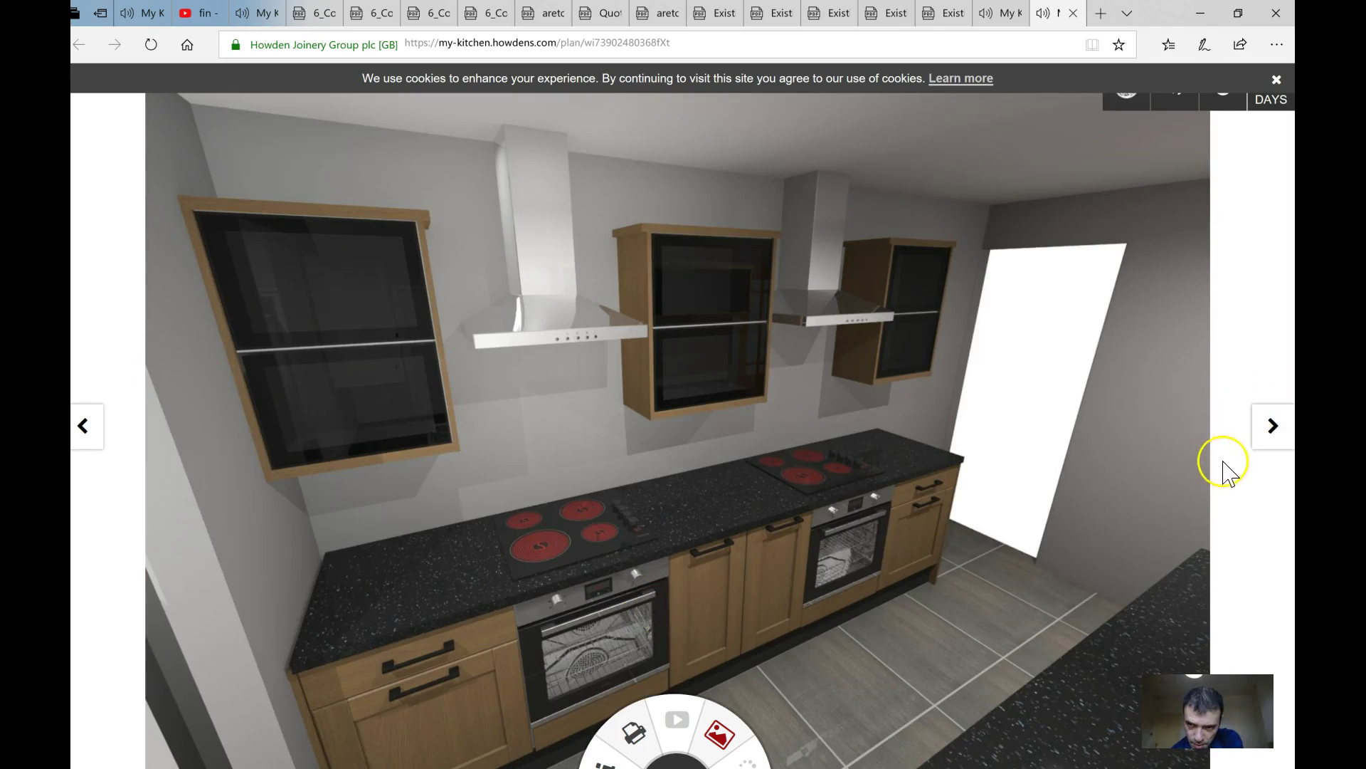
click(1278, 433)
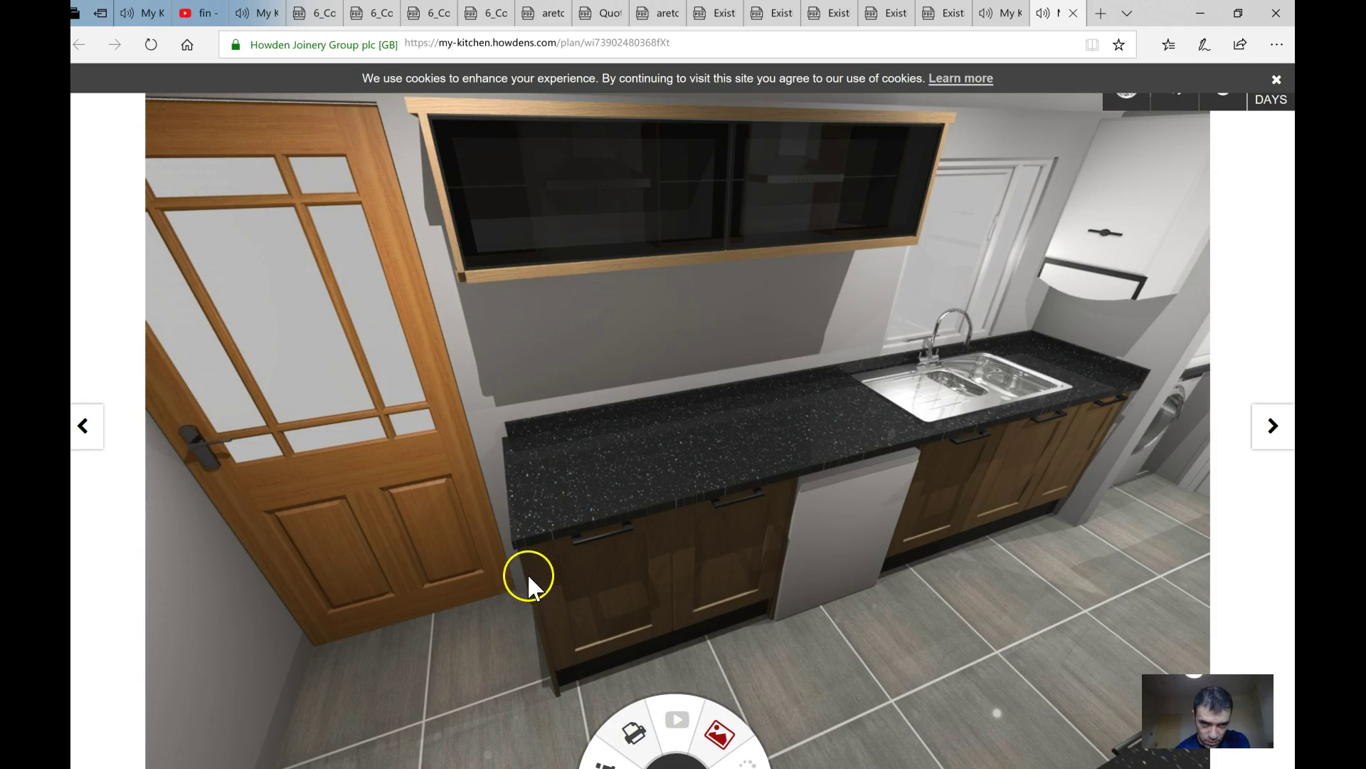
- Advance past the hallway render to the galley overview looking toward the end door
click(1262, 437)
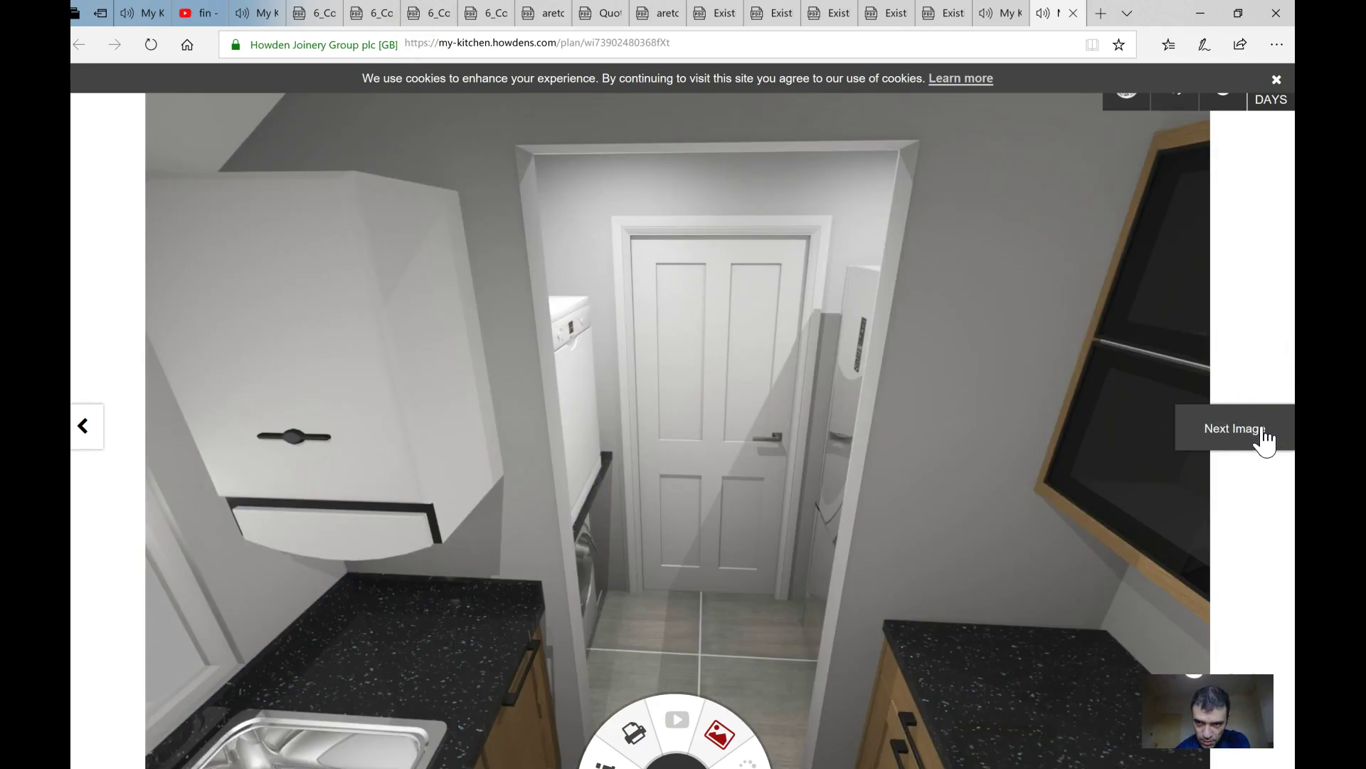
click(1263, 438)
click(1263, 438)
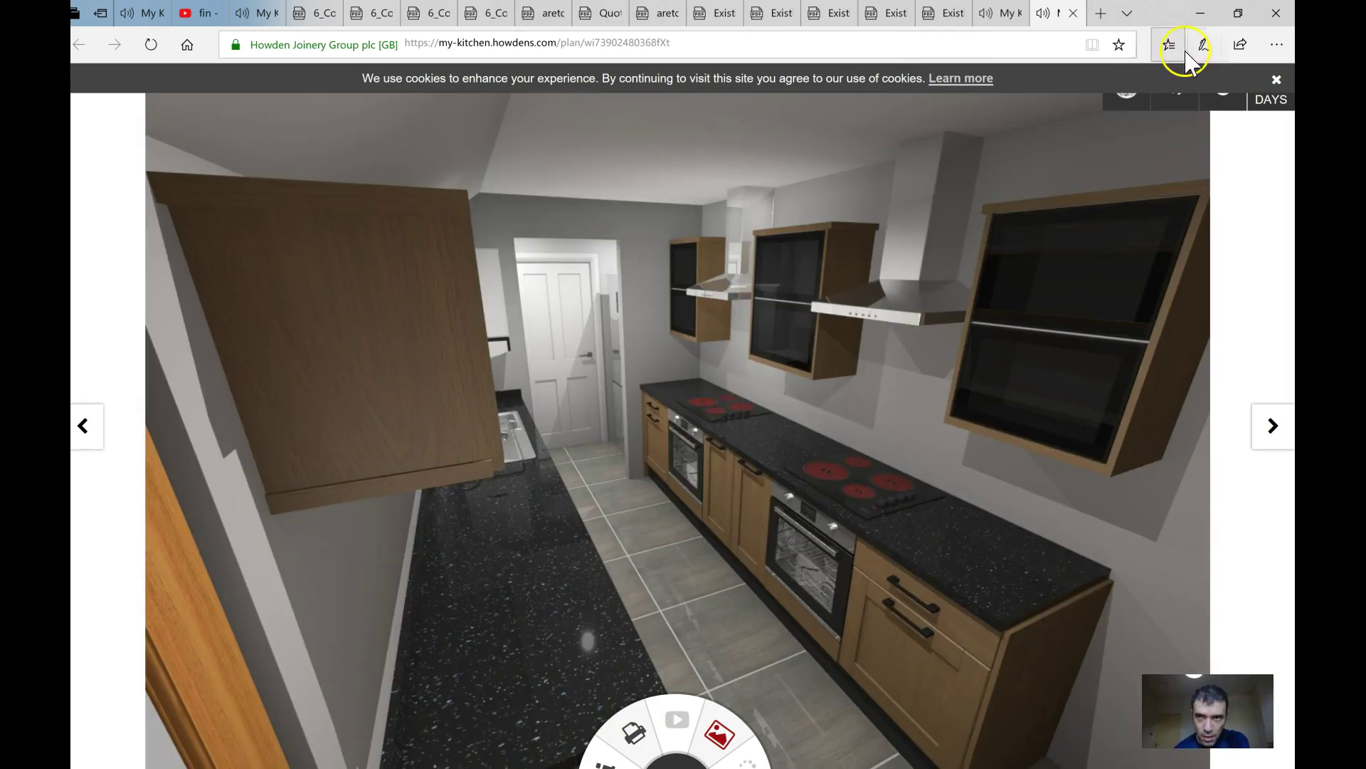